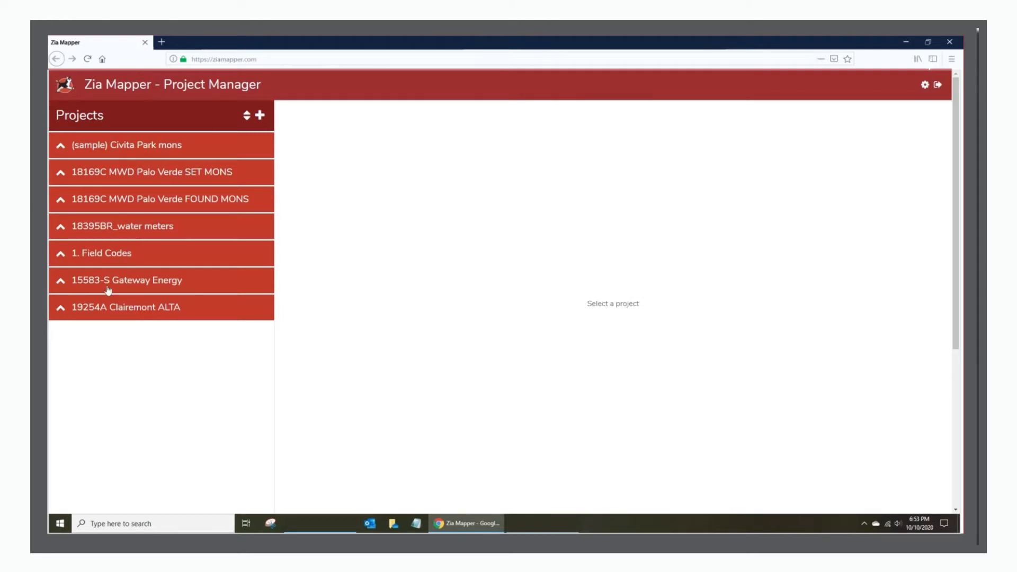
# Step: Open the 19254A Clairemont ALTA project and start generating a PDF from it
pyautogui.click(102, 310)
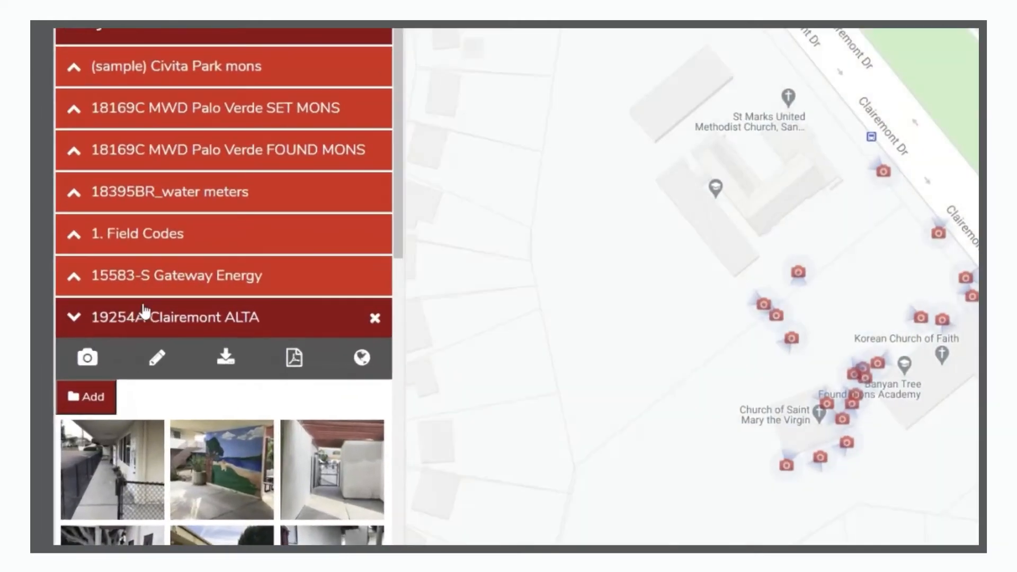
pyautogui.scroll(-3, 177, 256)
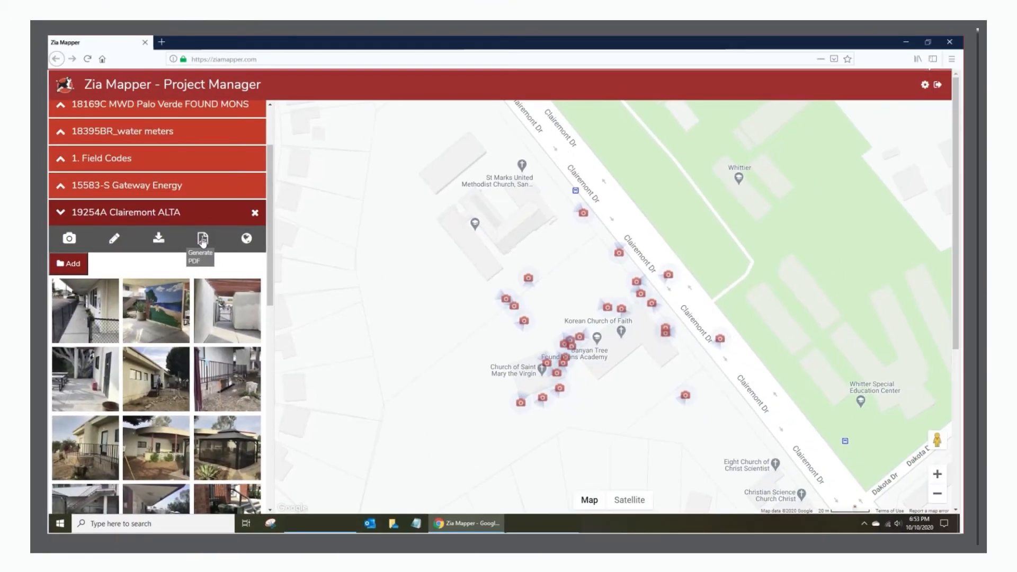
pyautogui.click(203, 240)
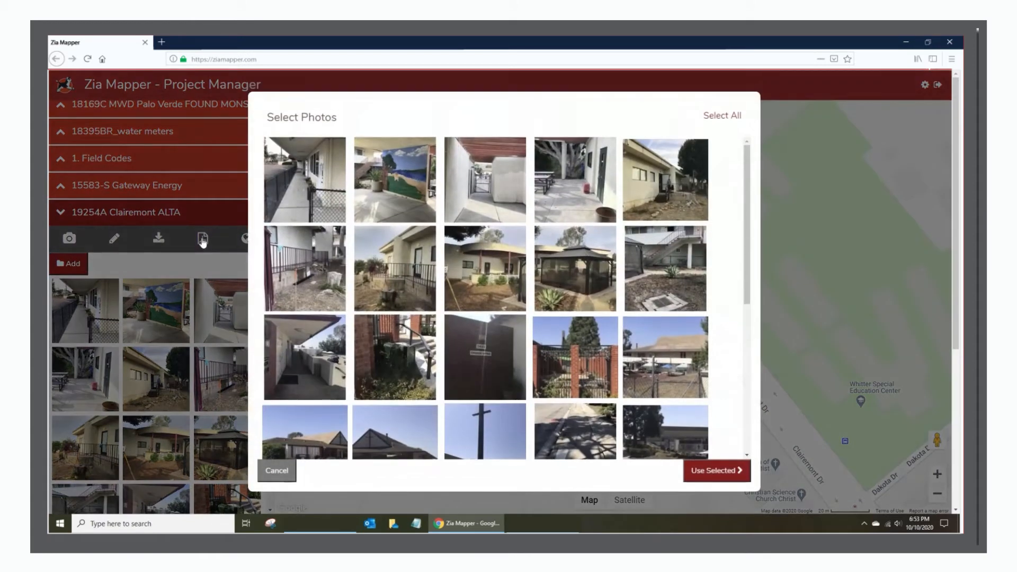
# Step: Select all of the project's photos for the PDF and continue to the PDF settings
pyautogui.click(395, 207)
pyautogui.click(479, 272)
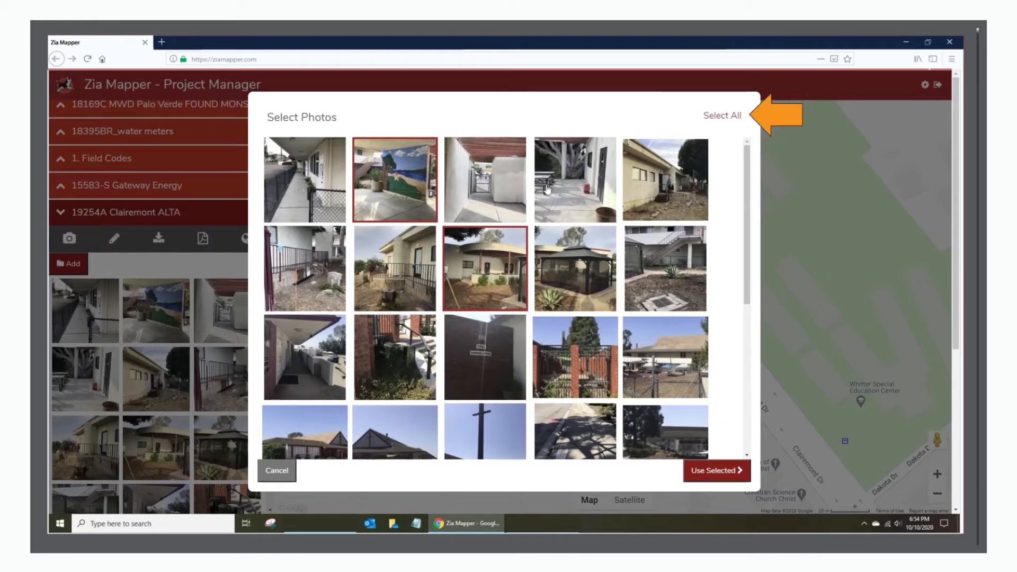
pyautogui.click(712, 118)
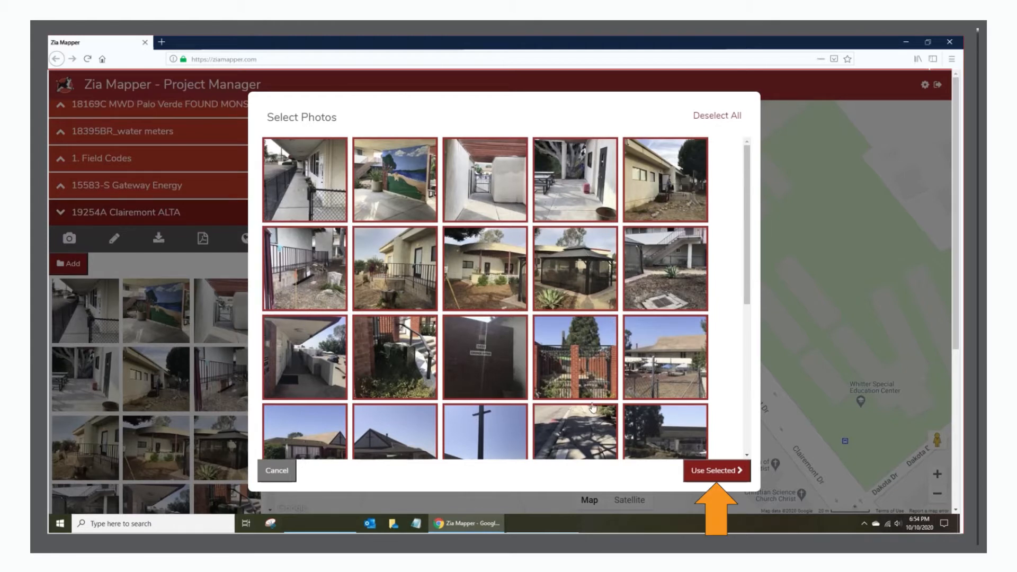
pyautogui.click(710, 476)
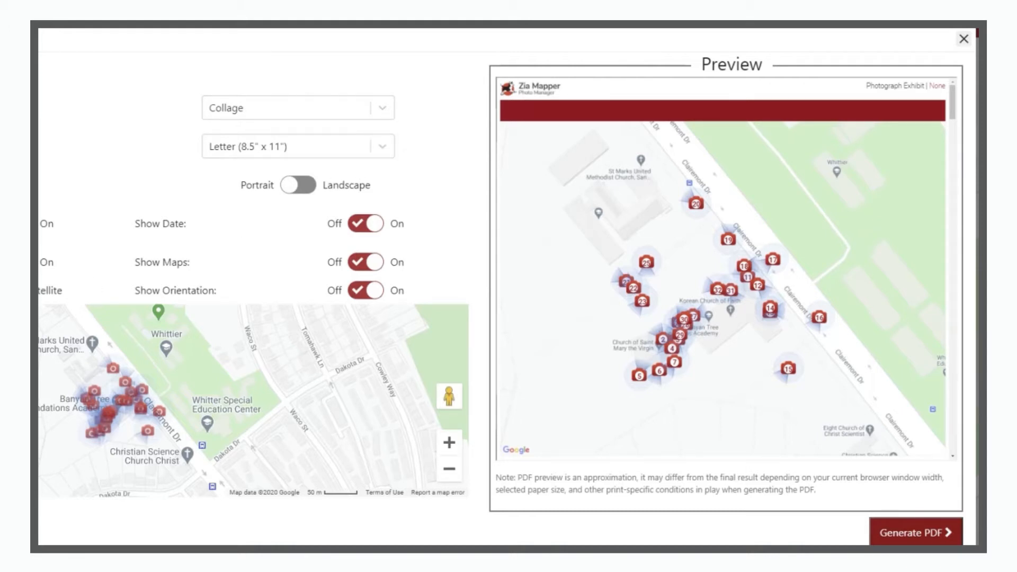
# Step: Turn off the maps and compare the Collage and Storyboard layouts in the PDF preview
pyautogui.click(375, 263)
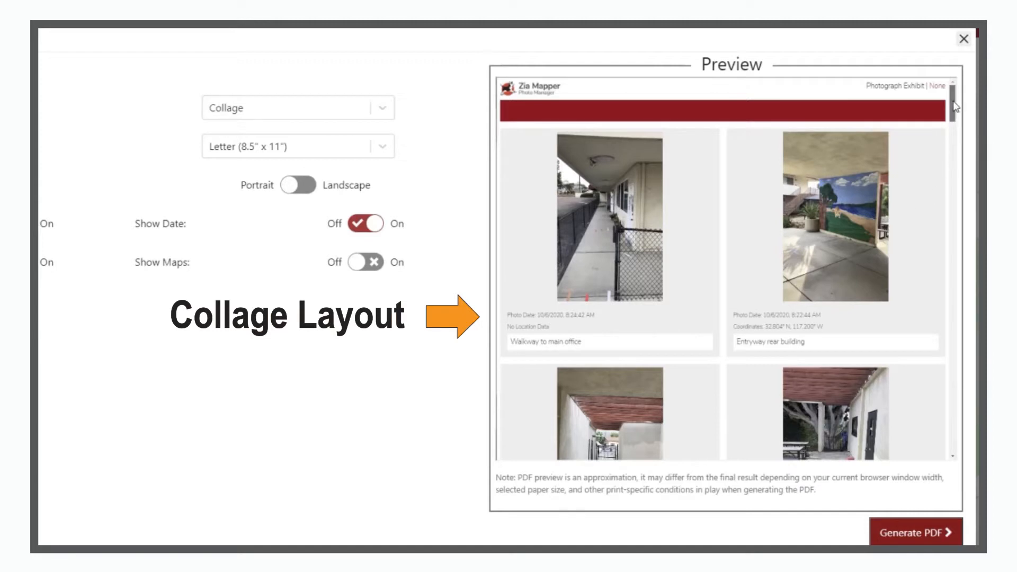
pyautogui.moveTo(952, 104)
pyautogui.mouseDown()
pyautogui.moveTo(943, 192)
pyautogui.moveTo(943, 100)
pyautogui.mouseUp()
pyautogui.click(387, 108)
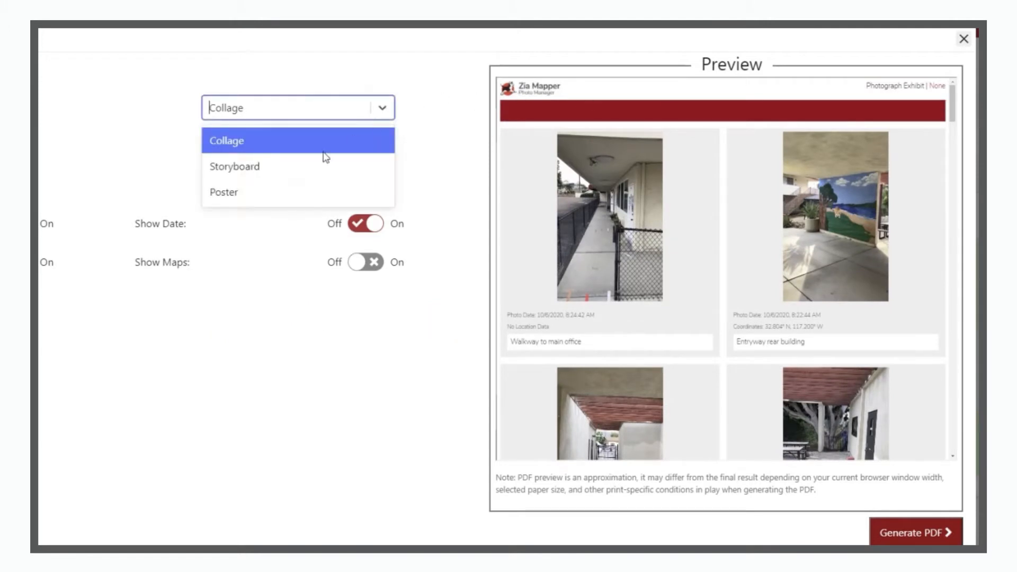
pyautogui.click(241, 167)
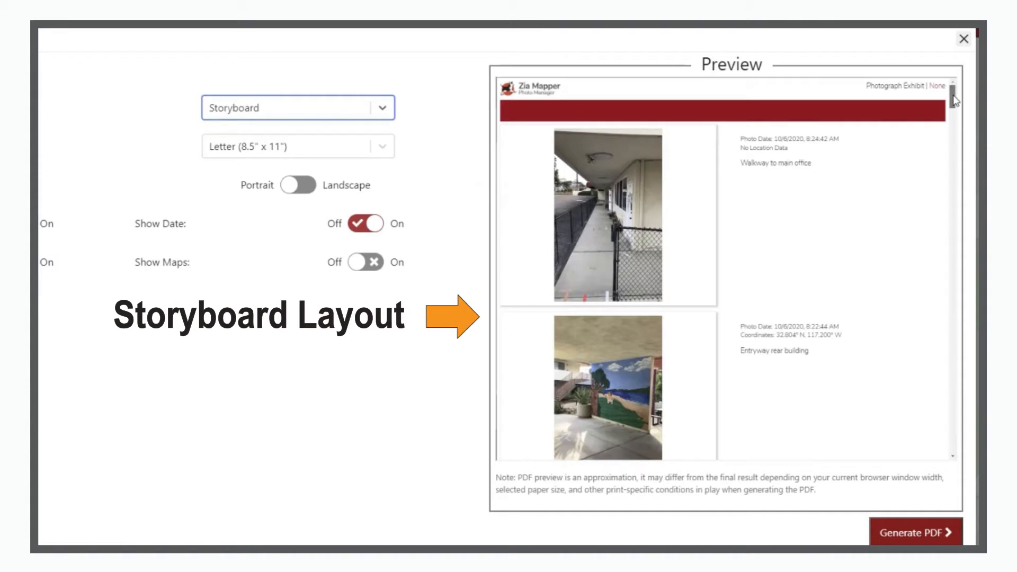
pyautogui.moveTo(954, 96)
pyautogui.mouseDown()
pyautogui.moveTo(949, 154)
pyautogui.moveTo(941, 94)
pyautogui.mouseUp()
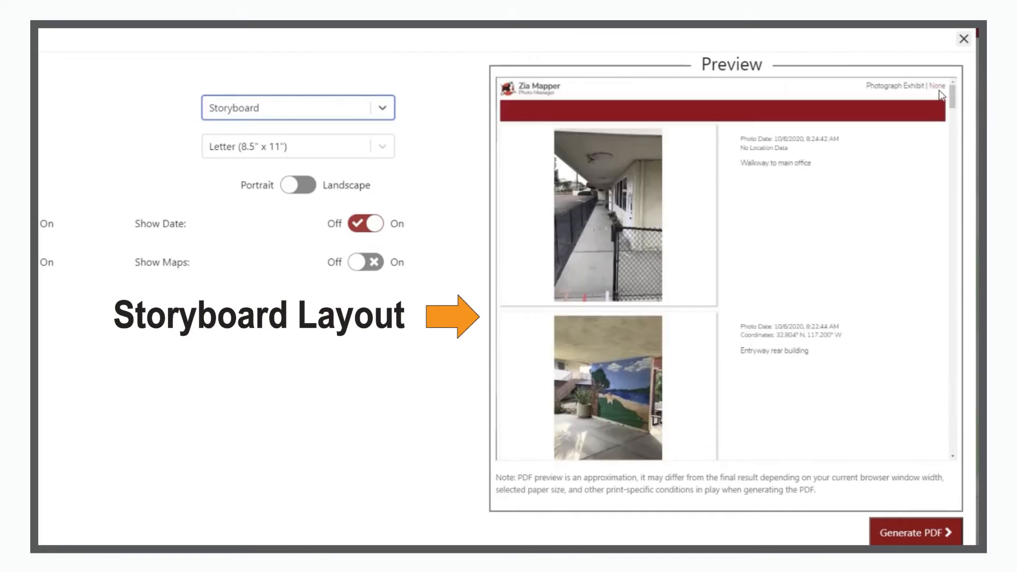
# Step: Switch the PDF layout to Poster without maps and look over its preview
pyautogui.click(385, 108)
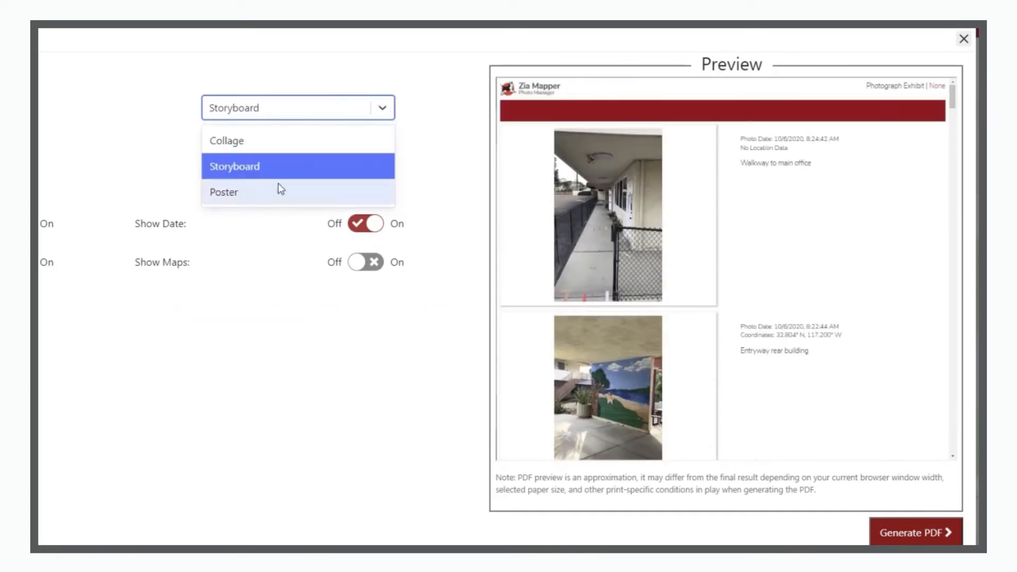
pyautogui.click(250, 190)
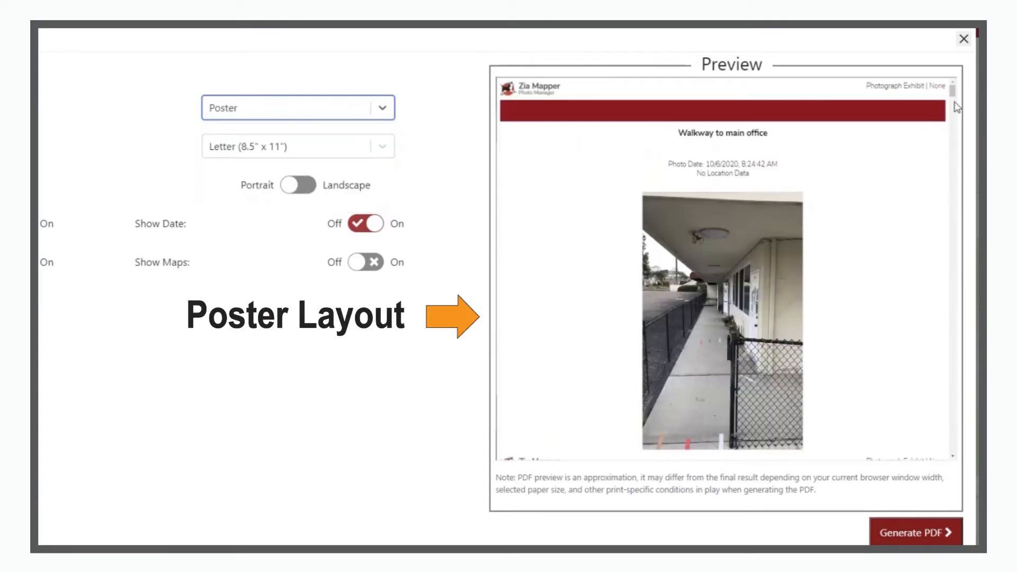
pyautogui.moveTo(955, 99)
pyautogui.mouseDown()
pyautogui.moveTo(954, 120)
pyautogui.moveTo(954, 99)
pyautogui.mouseUp()
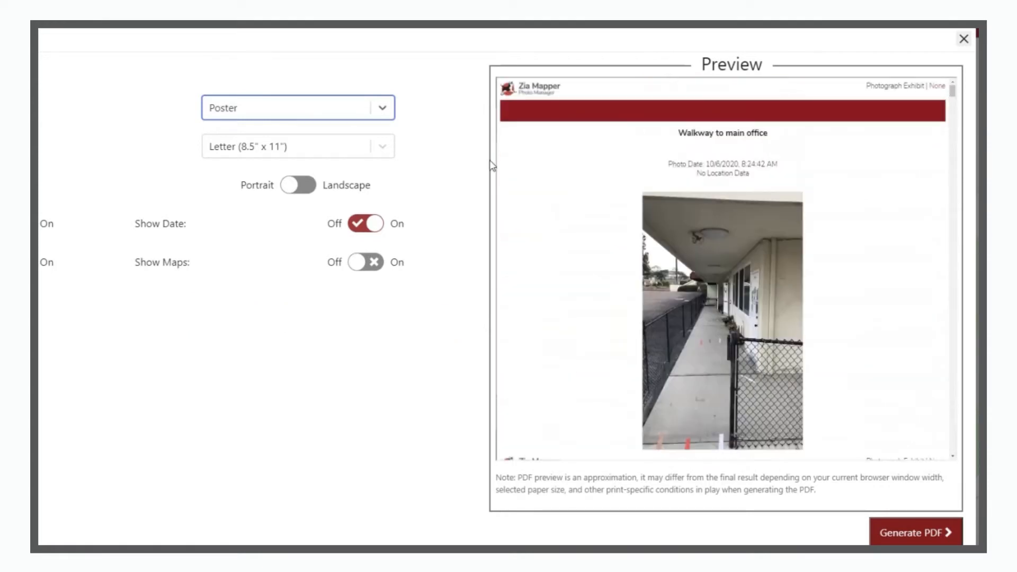
# Step: Turn the maps on, set the layout to Collage, and check the overview map and numbered photos in the preview
pyautogui.click(363, 265)
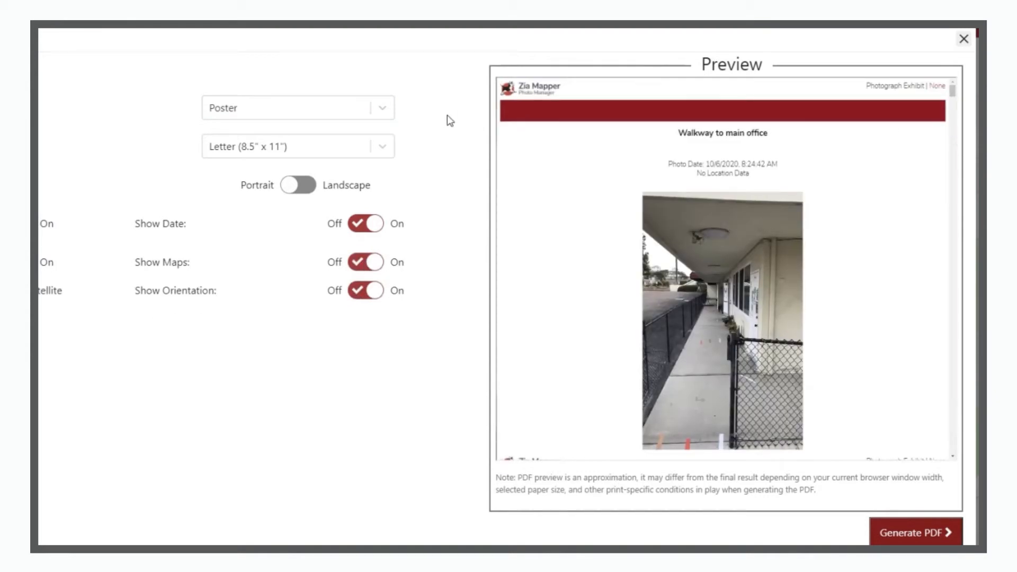
pyautogui.click(390, 111)
pyautogui.click(309, 139)
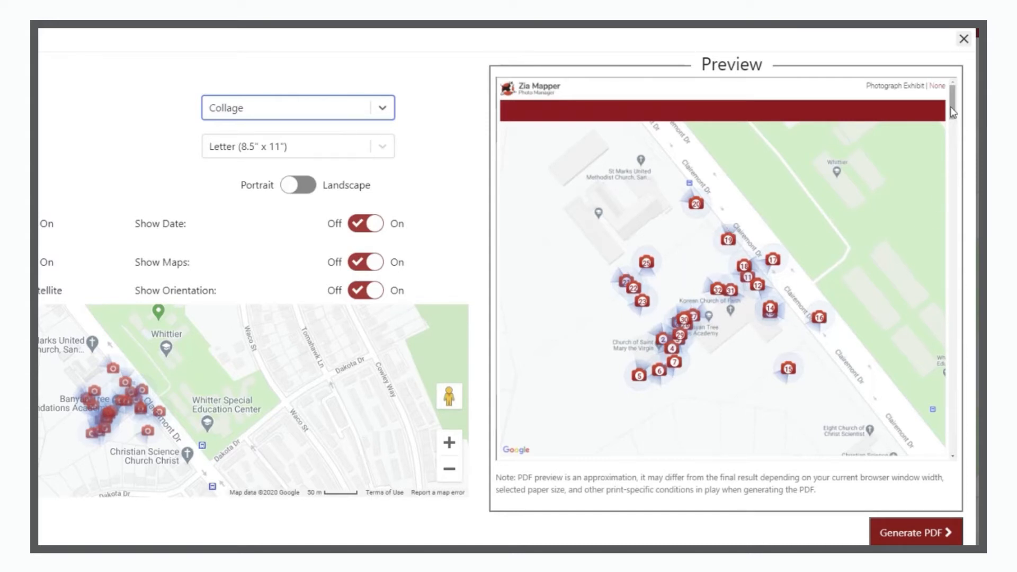
pyautogui.moveTo(951, 106); pyautogui.dragTo(949, 149)
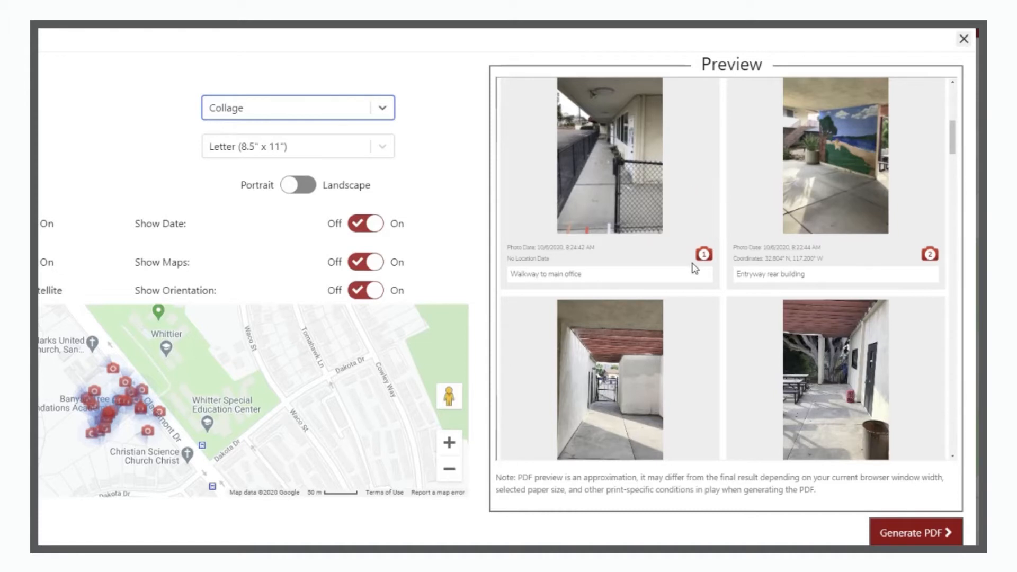
# Step: Switch the layout to Storyboard with maps on and check the individual photo maps in the preview
pyautogui.click(383, 108)
pyautogui.click(239, 168)
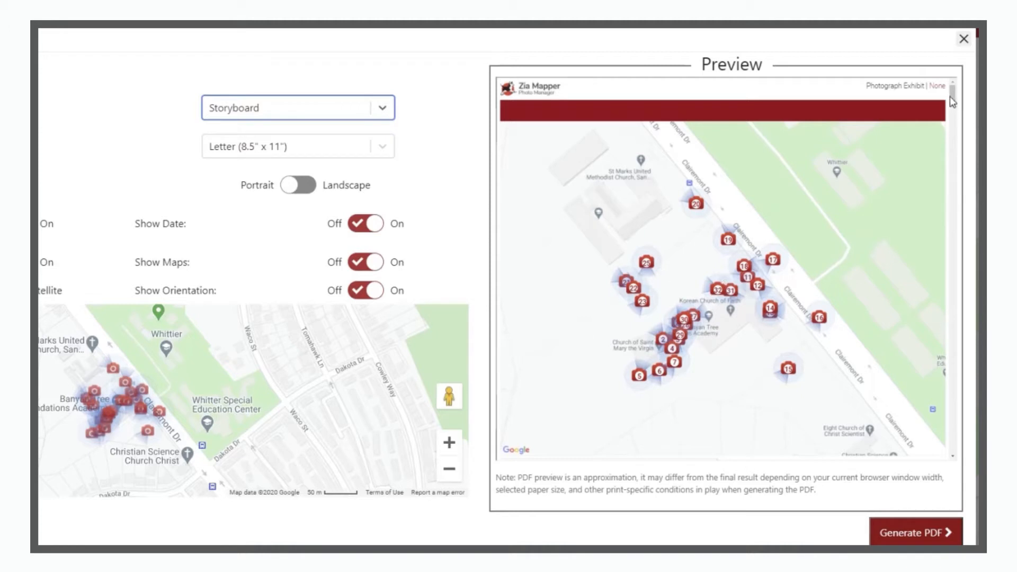
pyautogui.moveTo(953, 98); pyautogui.dragTo(951, 121)
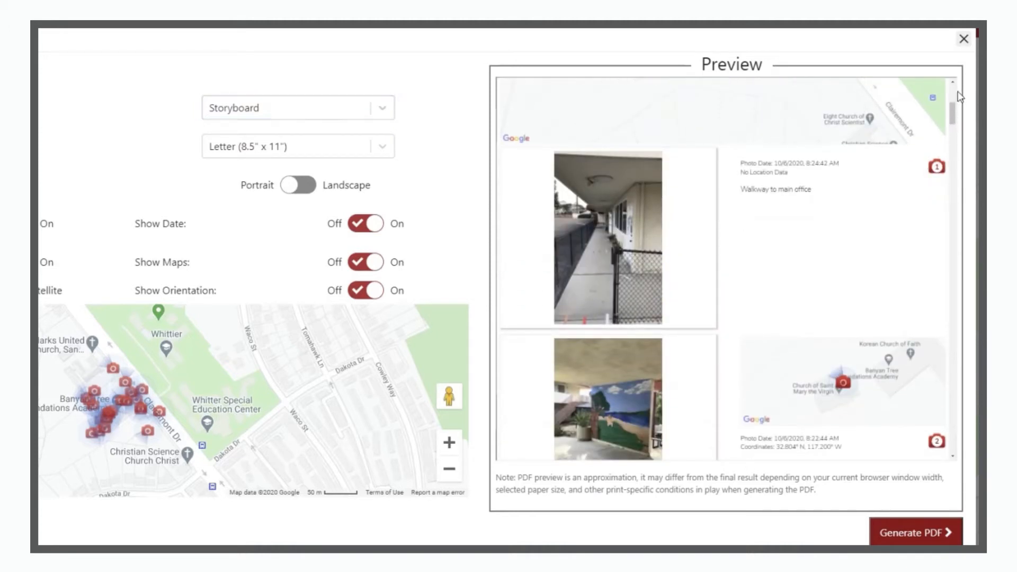
pyautogui.moveTo(952, 114); pyautogui.dragTo(953, 101)
# Step: Switch the layout to Poster with maps on and check the location map beside the Entryway rear building photo
pyautogui.click(382, 108)
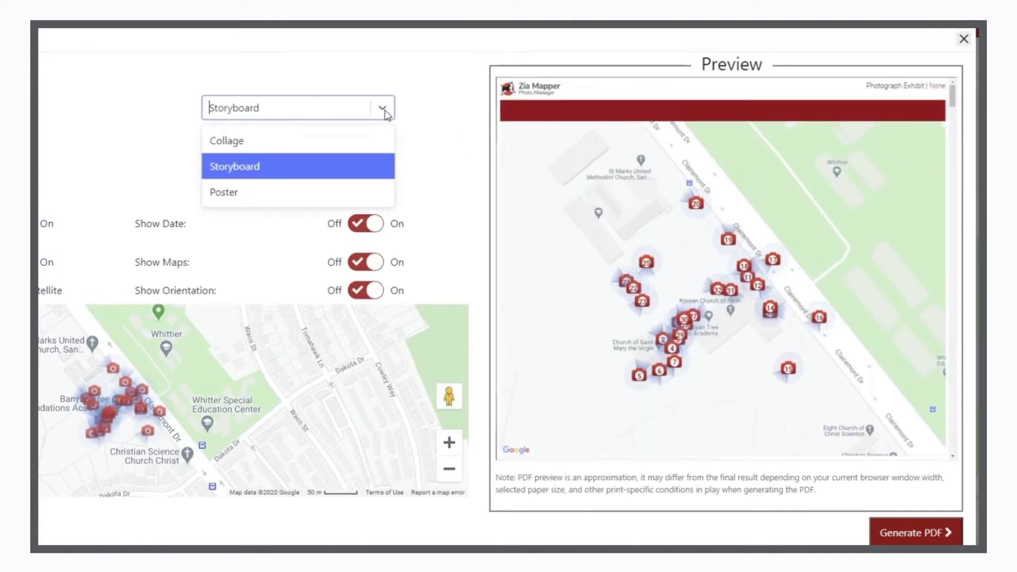
pyautogui.click(306, 196)
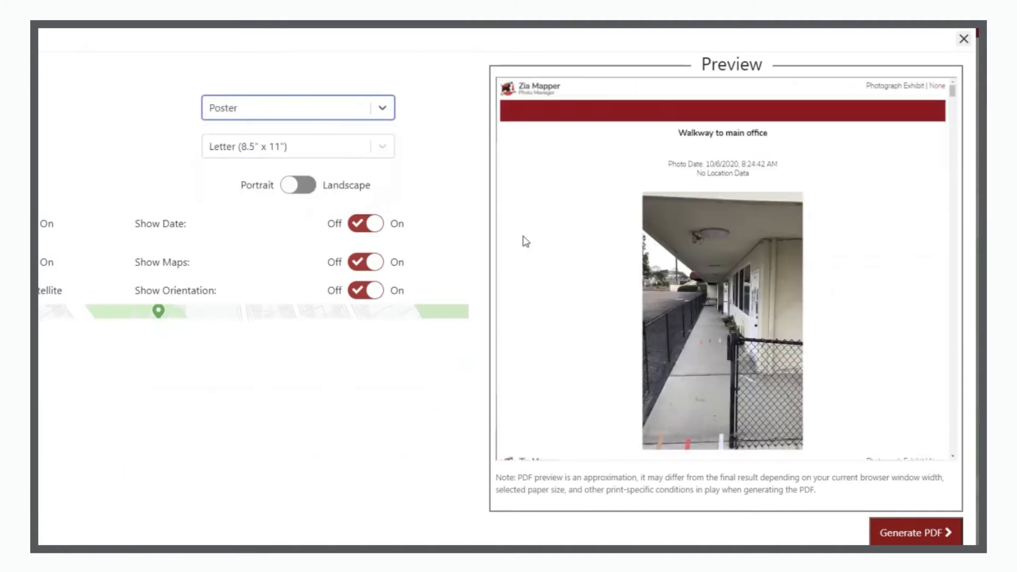
pyautogui.moveTo(953, 93); pyautogui.dragTo(955, 105)
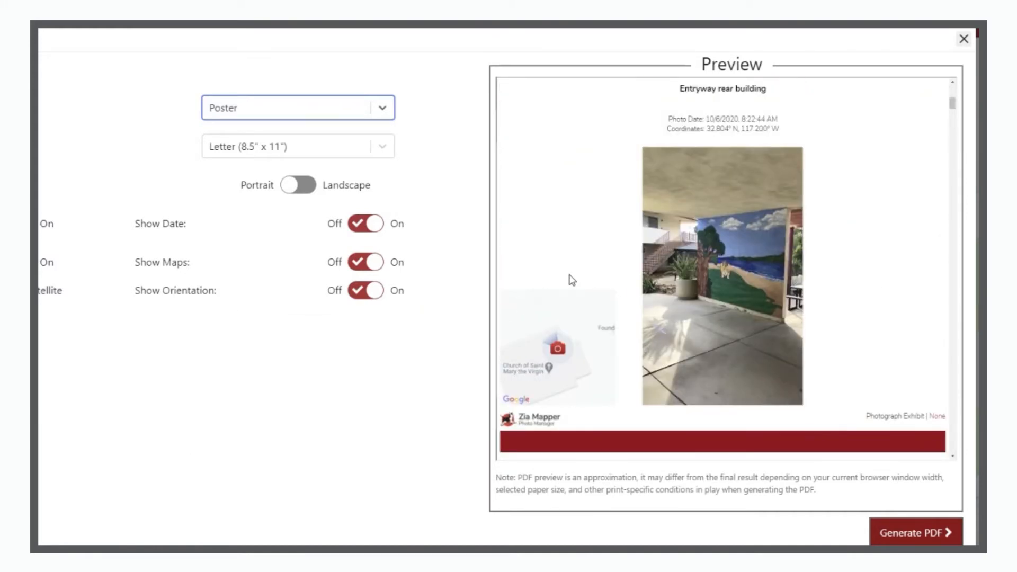
# Step: Set the PDF layout to Collage and the sheet size to Tabloid/Ledger (11" x 17")
pyautogui.click(383, 109)
pyautogui.click(286, 142)
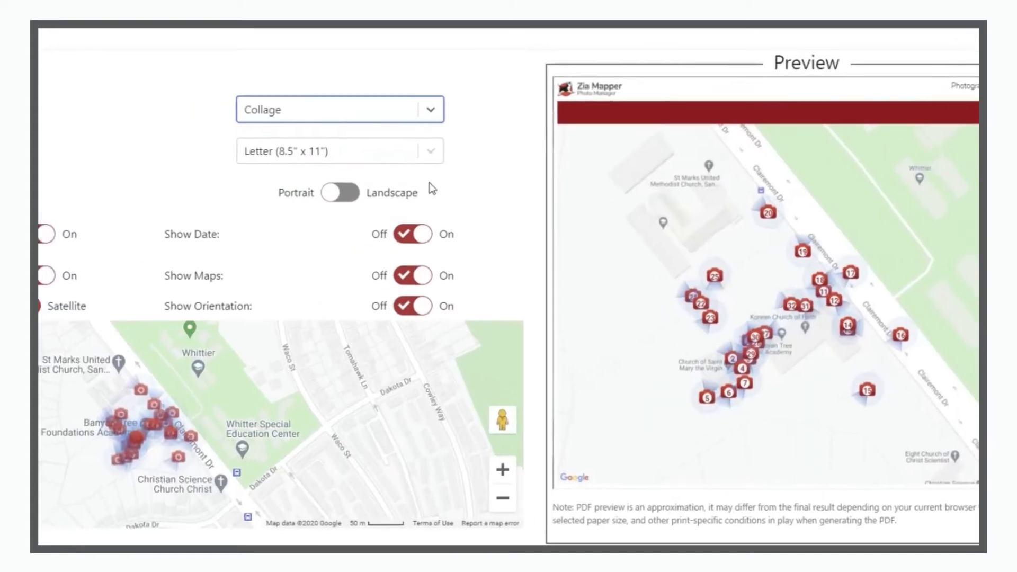
pyautogui.click(665, 177)
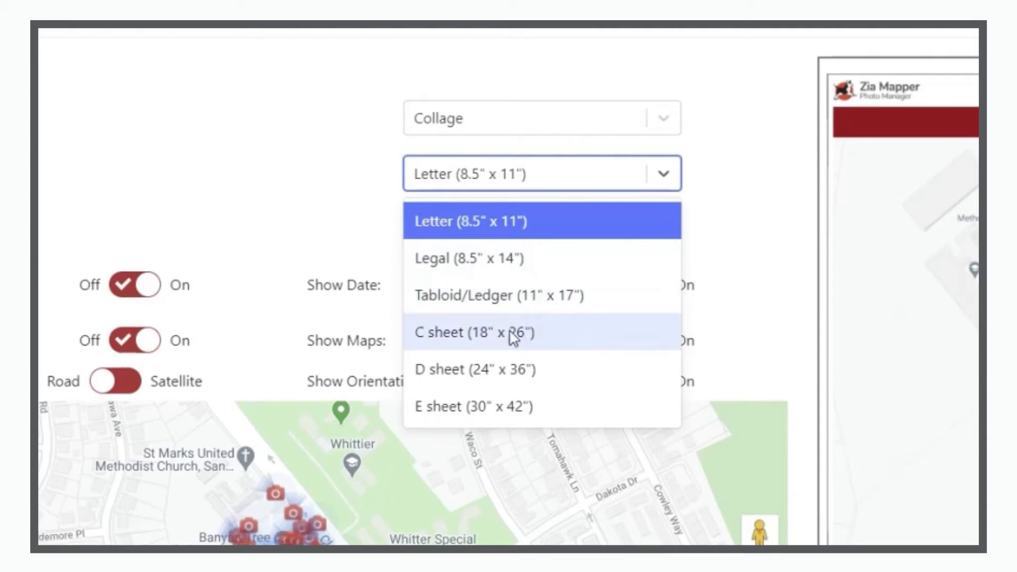
pyautogui.click(498, 295)
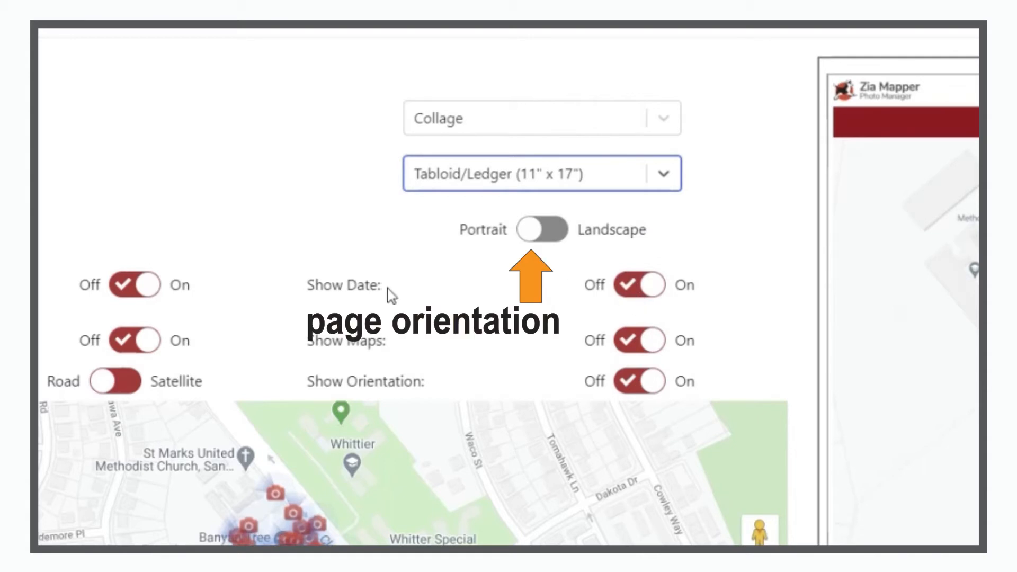
# Step: Try the Landscape page orientation, return to Portrait, and look through the photo pages in the preview
pyautogui.click(538, 229)
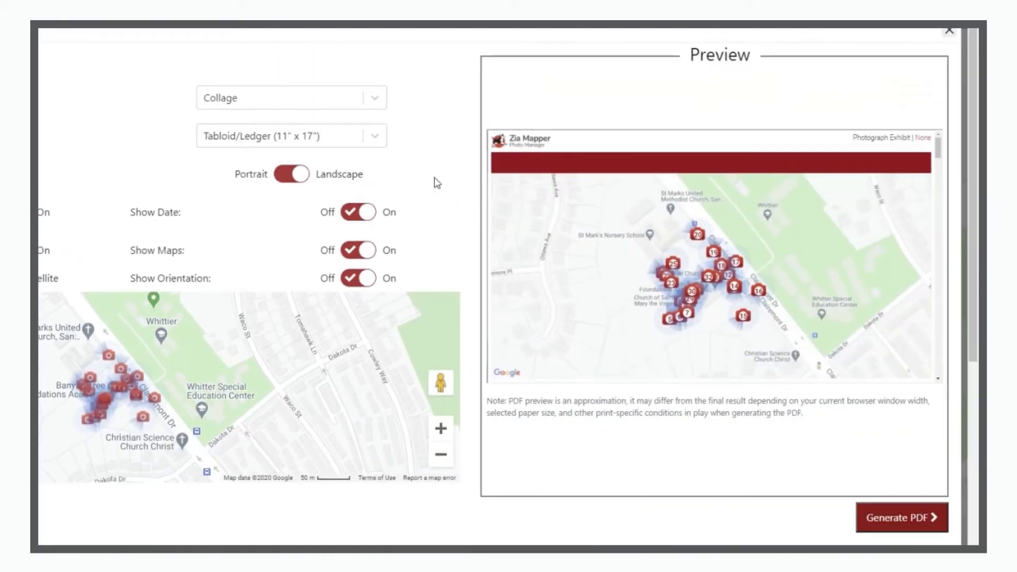
pyautogui.click(292, 174)
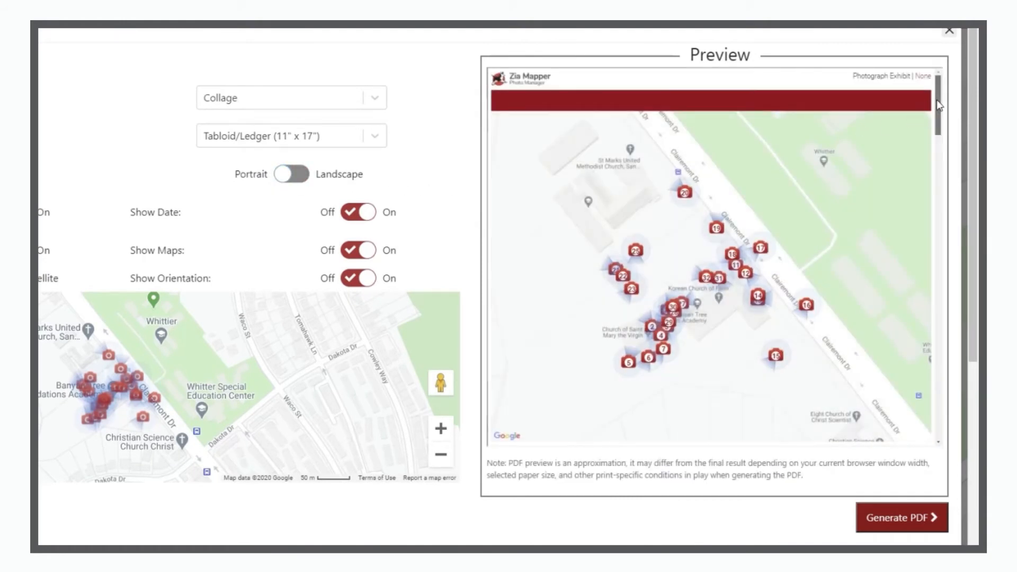
pyautogui.moveTo(936, 105); pyautogui.dragTo(938, 160)
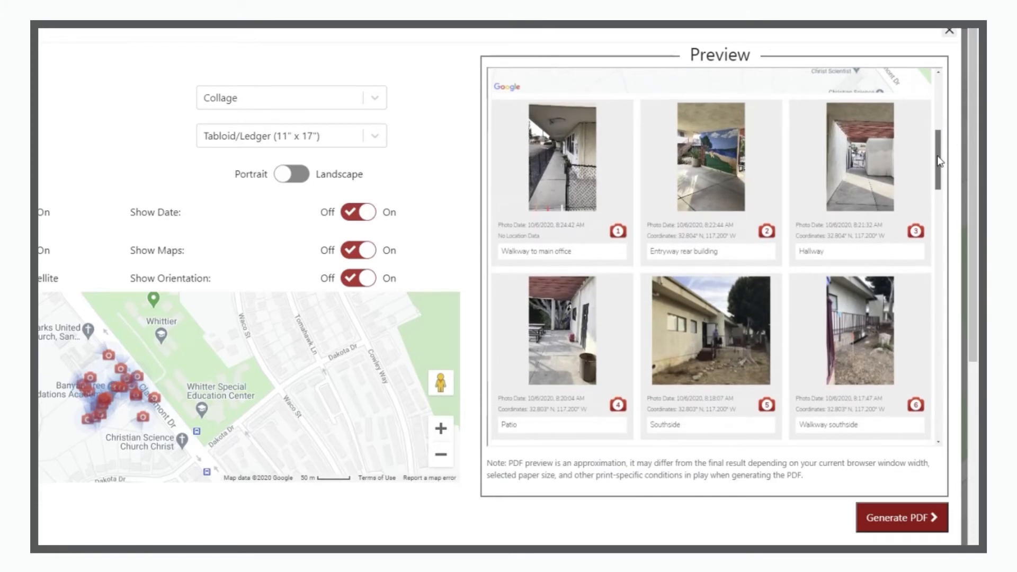
pyautogui.moveTo(937, 160)
pyautogui.mouseDown()
pyautogui.moveTo(933, 98)
pyautogui.moveTo(944, 155)
pyautogui.mouseUp()
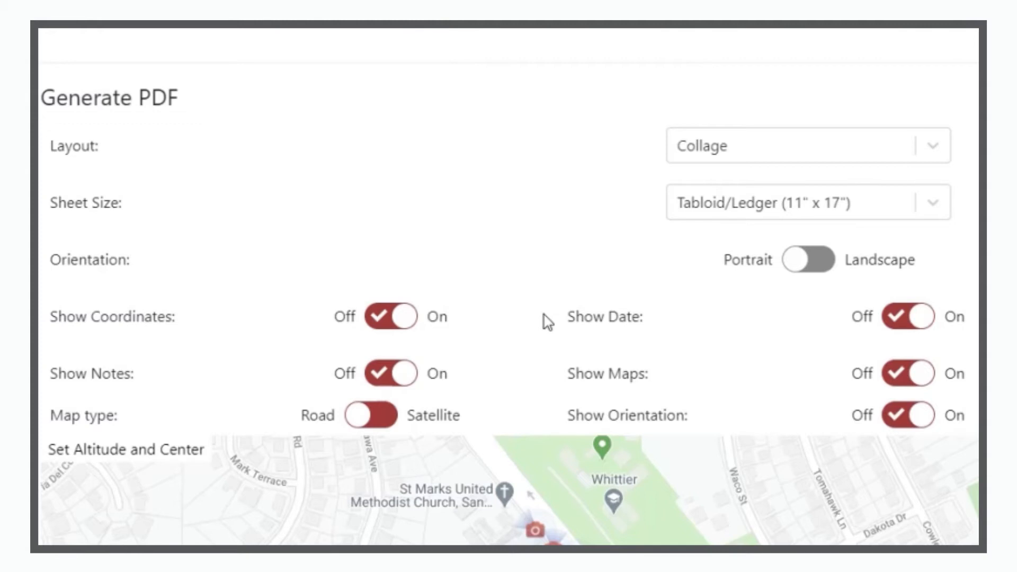
# Step: Hide the coordinates, dates and photo orientation in the PDF, and set the map type to Satellite
pyautogui.click(406, 320)
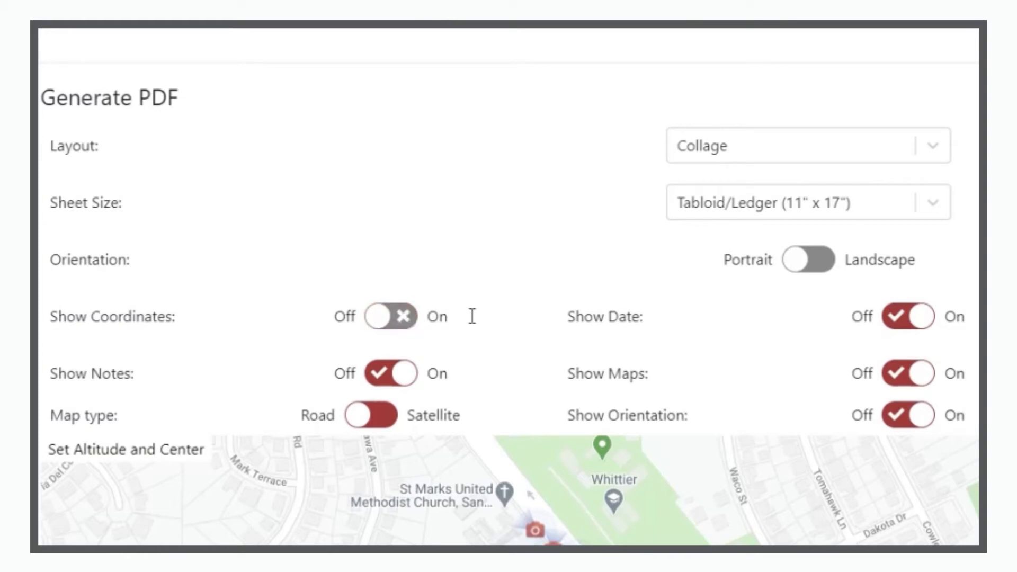
pyautogui.click(924, 318)
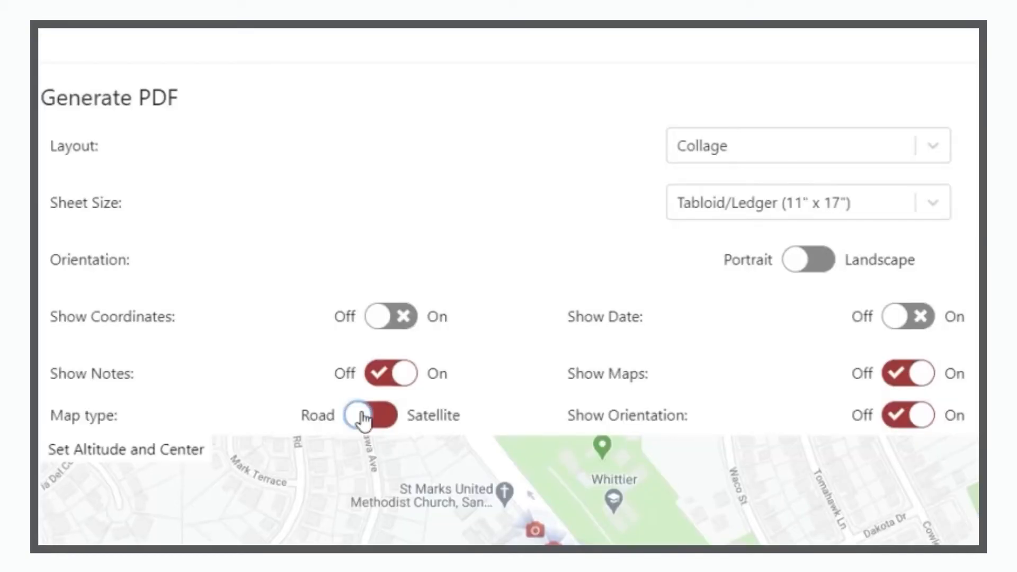
pyautogui.click(367, 417)
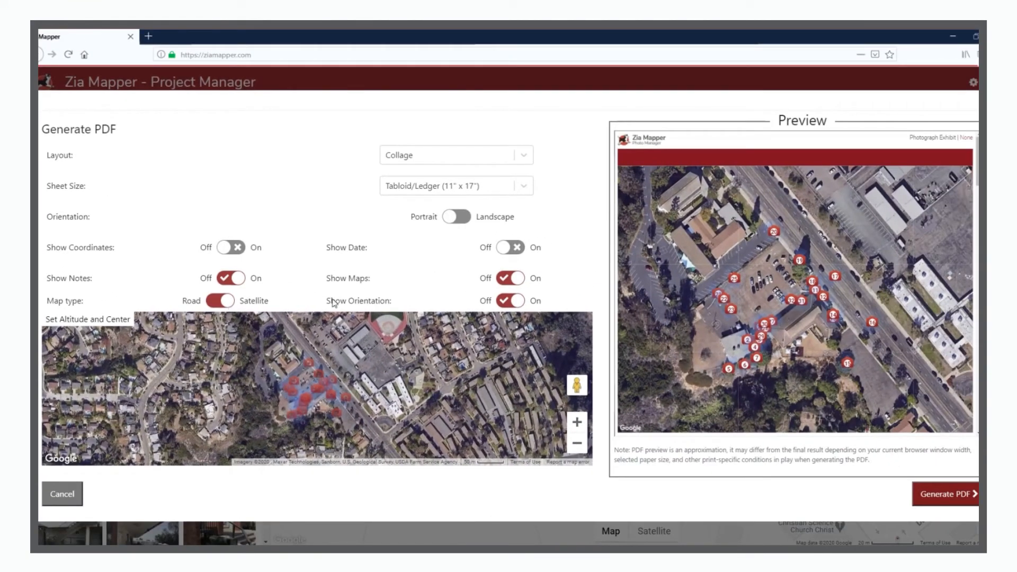
pyautogui.click(520, 303)
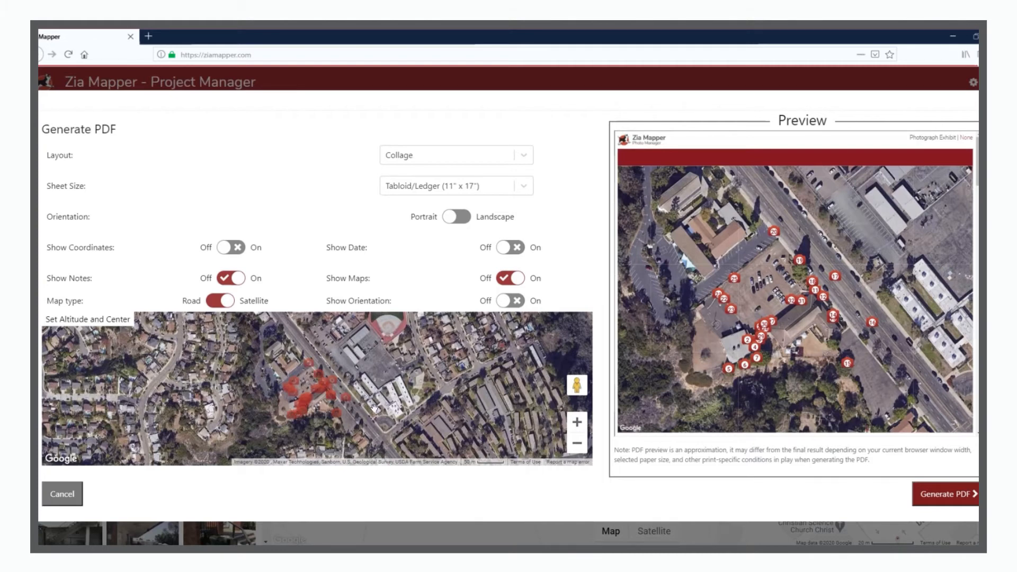
# Step: Zoom the PDF's overview map in closer on the photo locations
pyautogui.click(577, 423)
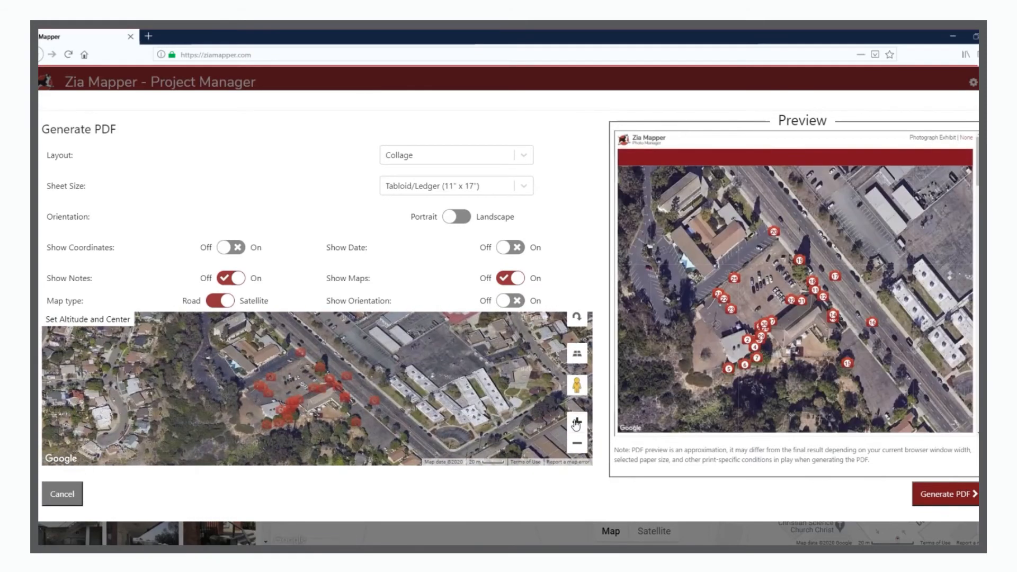
pyautogui.click(576, 422)
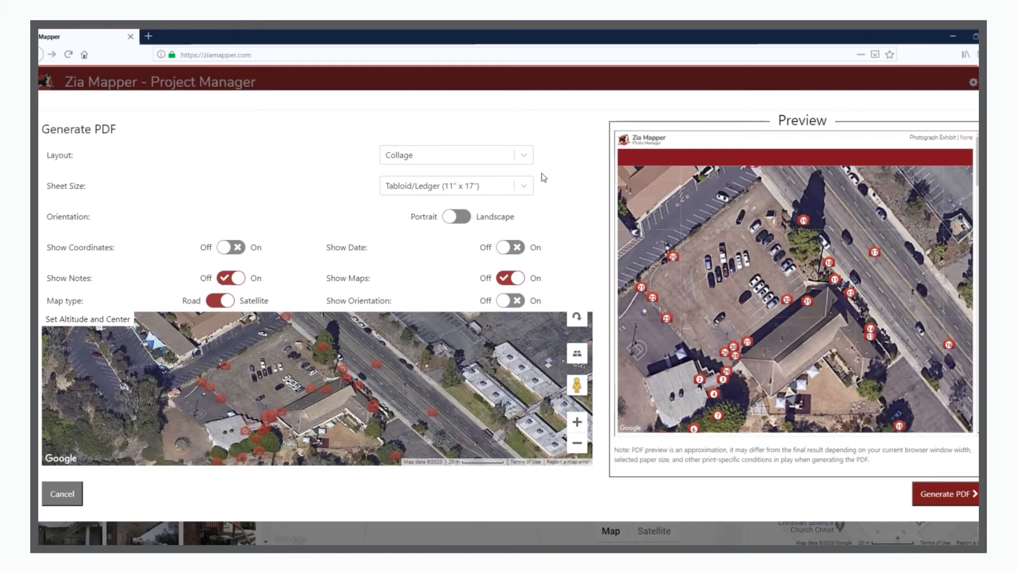
# Step: Change the PDF layout to Storyboard with the satellite map and Tabloid/Ledger sheet
pyautogui.click(522, 157)
pyautogui.click(443, 204)
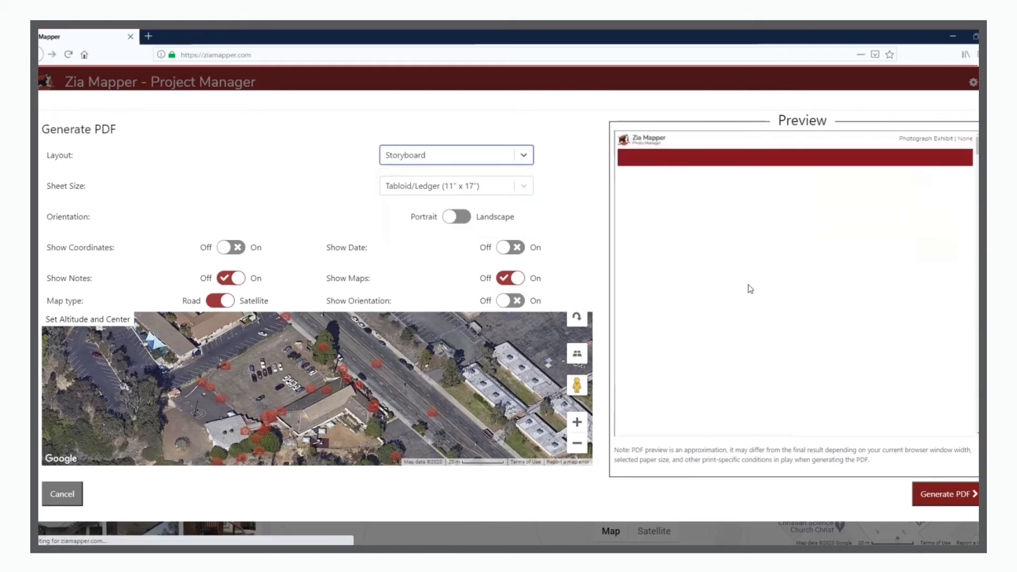
# Step: Switch the PDF layout from Storyboard back to Collage and generate the PDF photo exhibit
pyautogui.scroll(-5, 760, 294)
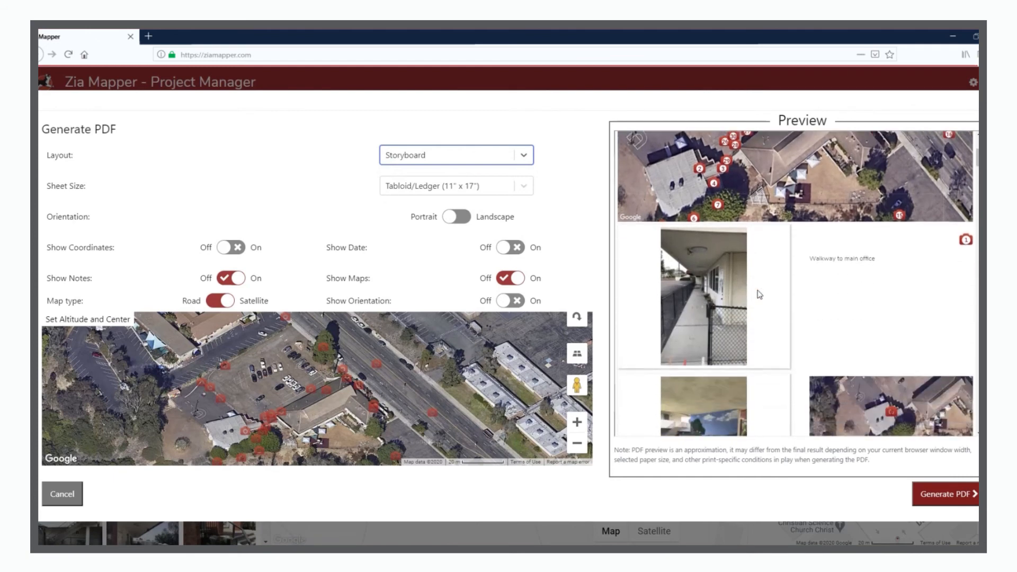
pyautogui.scroll(-2, 760, 294)
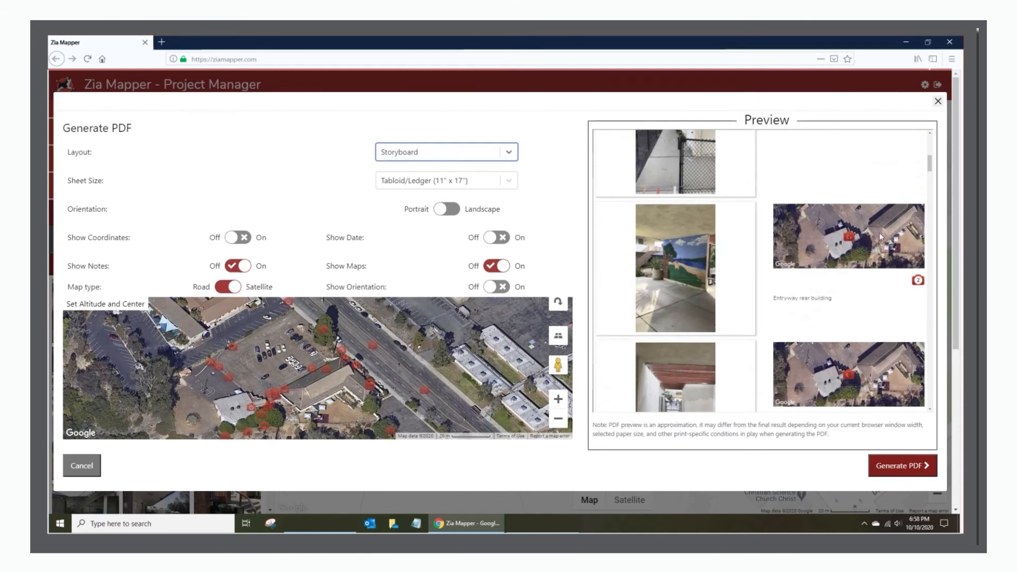
pyautogui.click(498, 153)
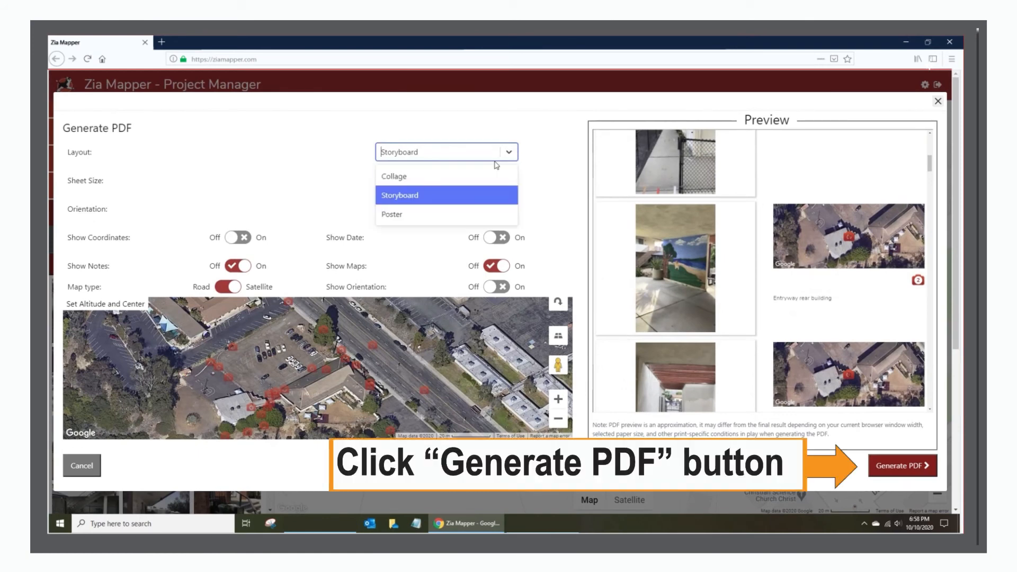
pyautogui.click(477, 172)
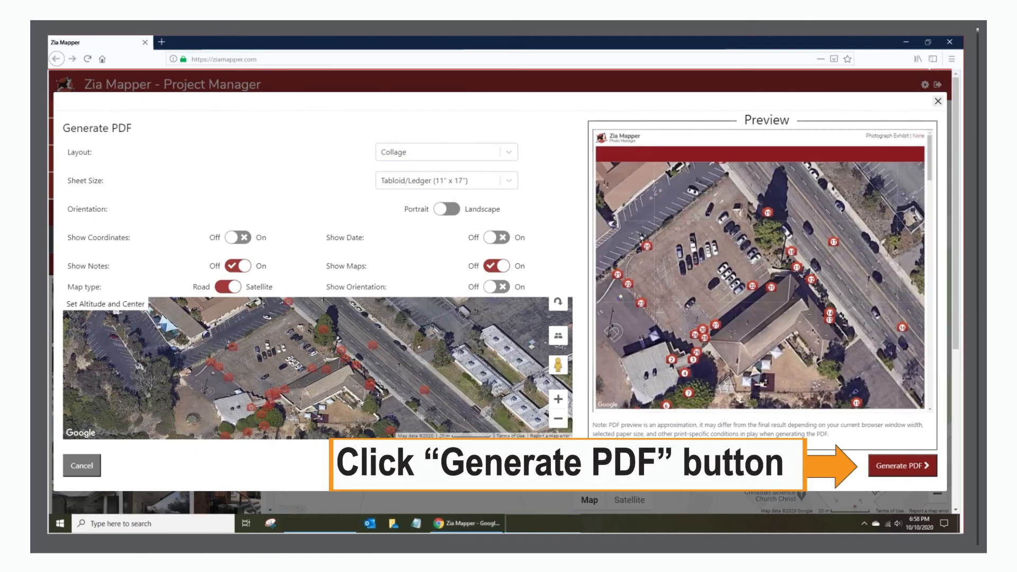
pyautogui.click(903, 471)
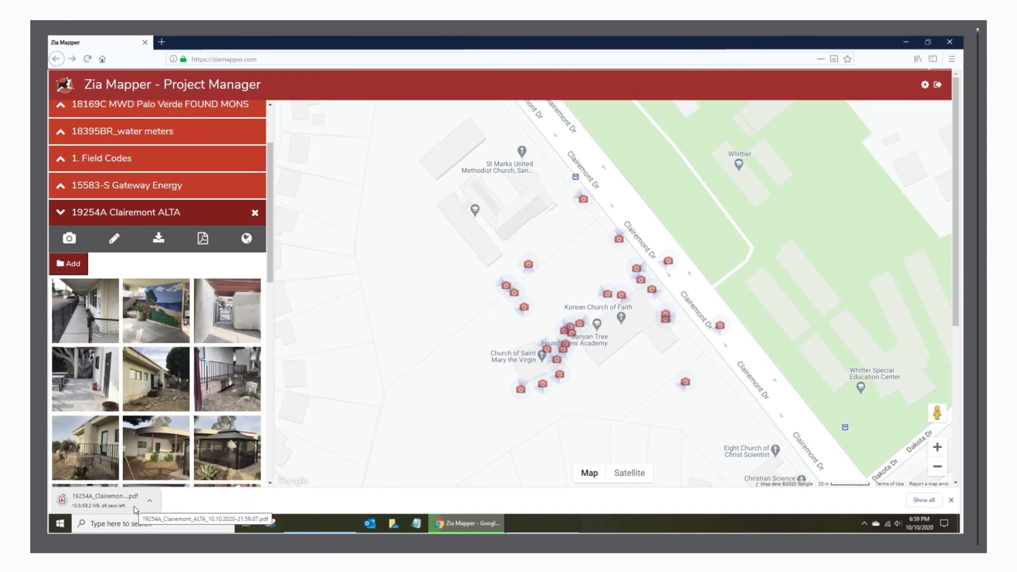
# Step: Switch to File Explorer and open the generated 19254A_Clairemont_ALTA PDF from the Downloads folder
pyautogui.click(393, 523)
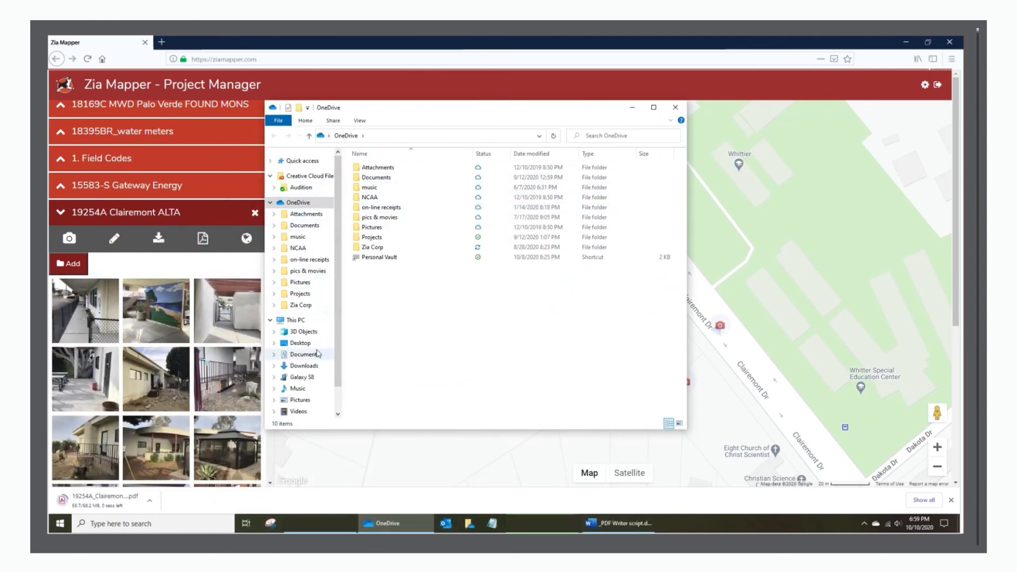
pyautogui.click(305, 366)
pyautogui.doubleClick(419, 167)
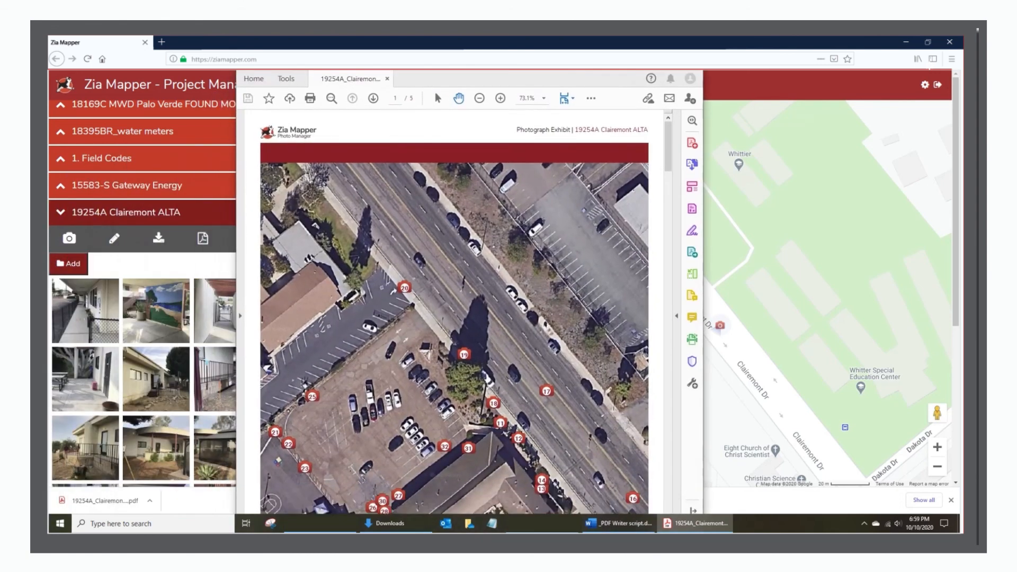
# Step: Look over the PDF's overview map with numbered photo locations and the captioned photos on the second page
pyautogui.scroll(-3, 500, 260)
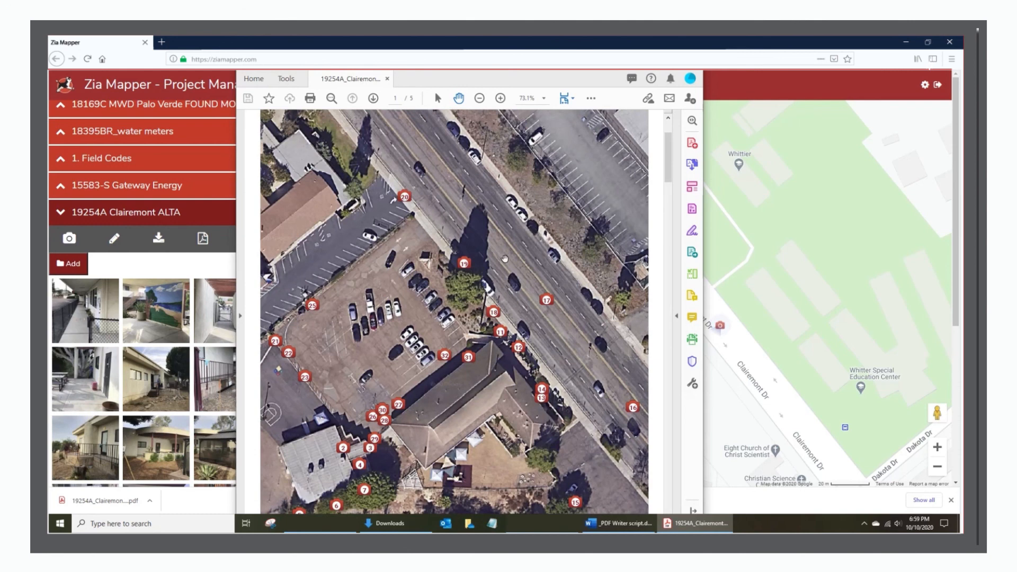
pyautogui.scroll(-3, 501, 261)
pyautogui.scroll(-10, 505, 261)
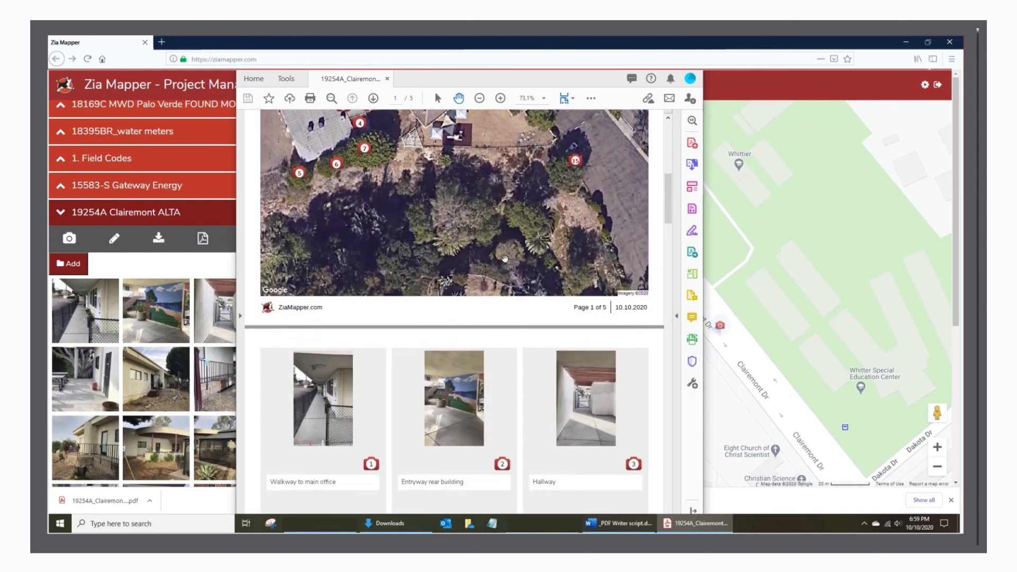
pyautogui.scroll(-1, 505, 258)
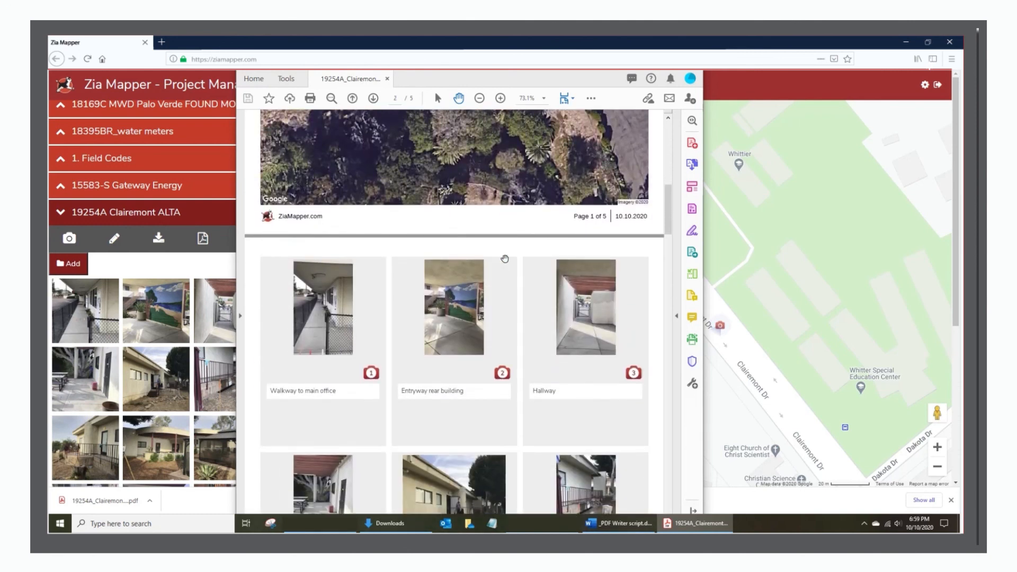
pyautogui.scroll(-1, 505, 258)
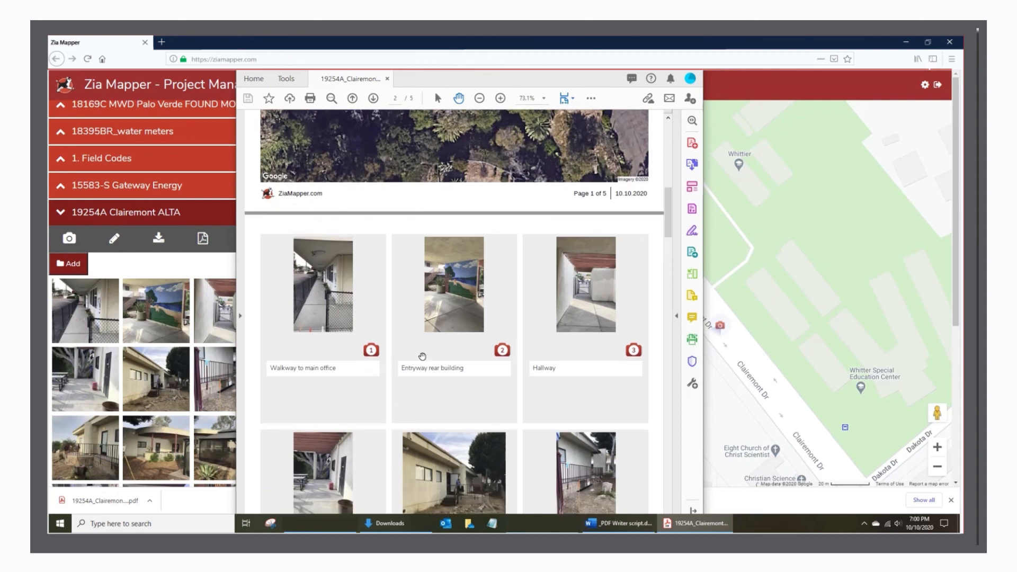
pyautogui.scroll(8, 422, 357)
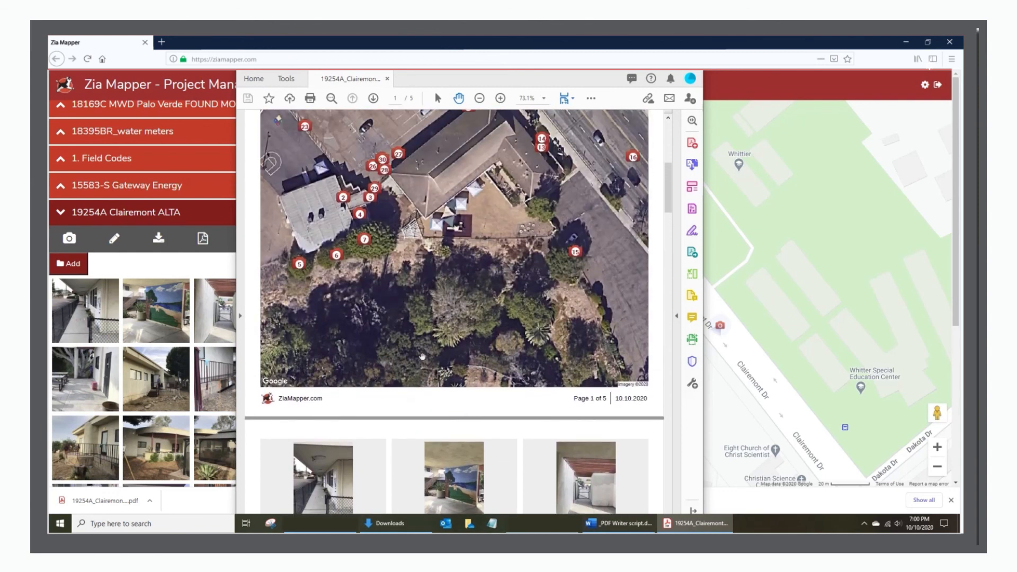